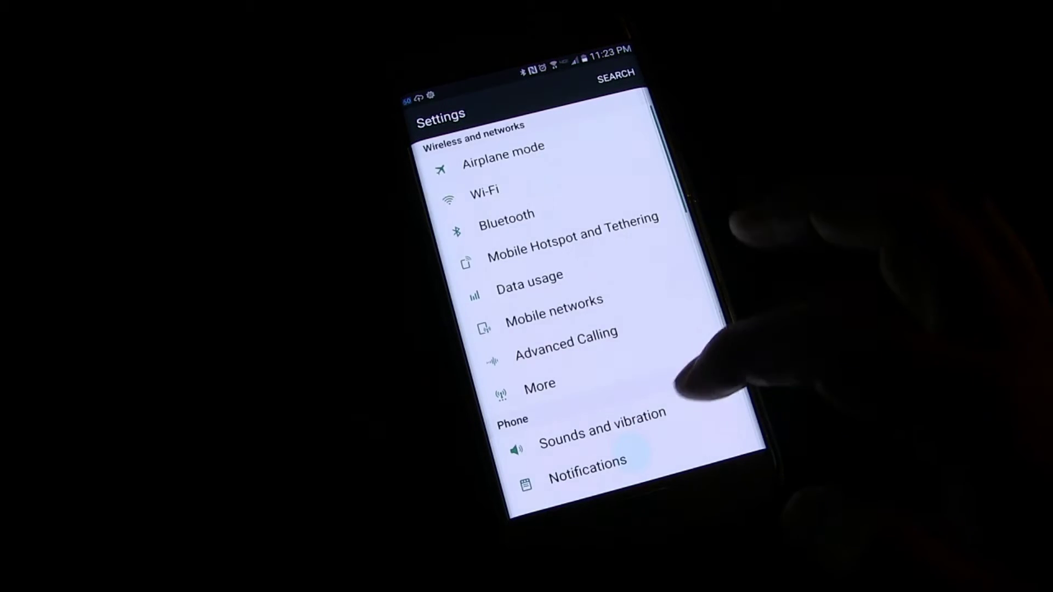
{"action": "scroll", "coordinate": [576, 329], "scroll_direction": "down", "scroll_amount": 5}
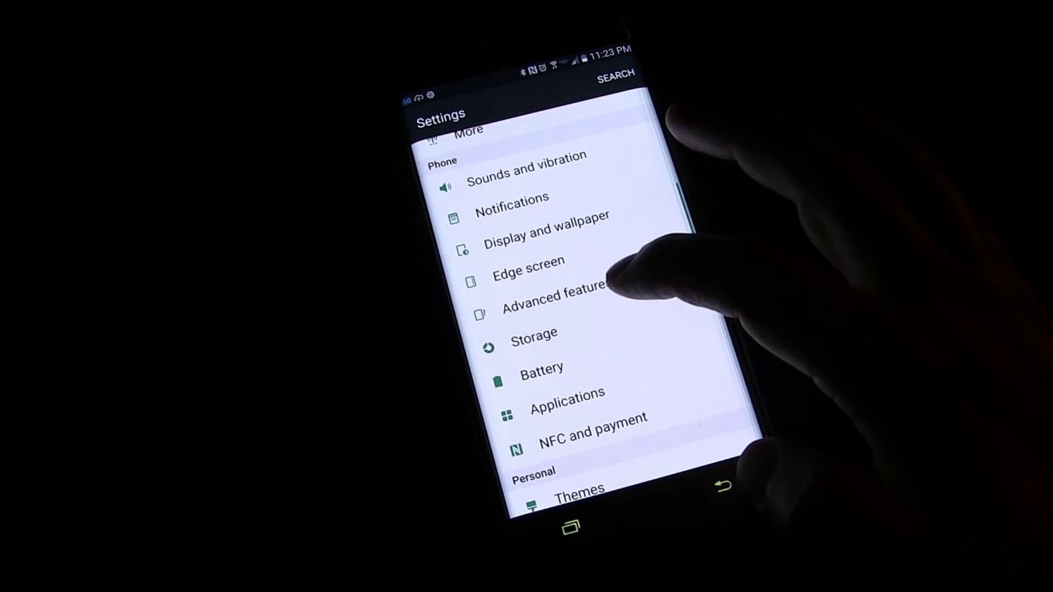
Open the Advanced features page from the main Settings list
{"action": "left_click", "coordinate": [589, 288]}
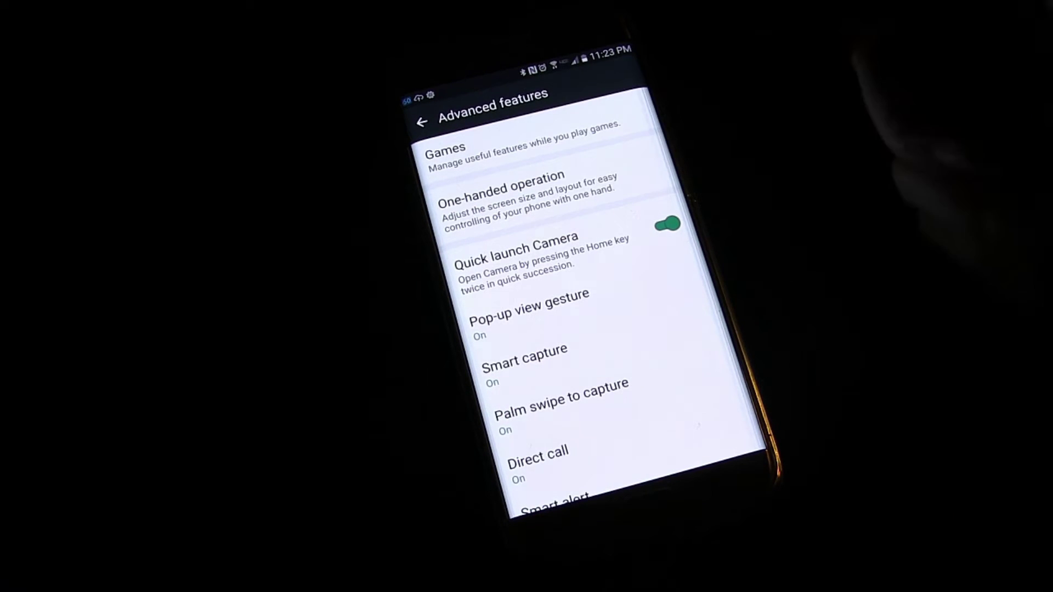
Switch Quick launch Camera off and back on, leaving it enabled
{"action": "left_click", "coordinate": [668, 223]}
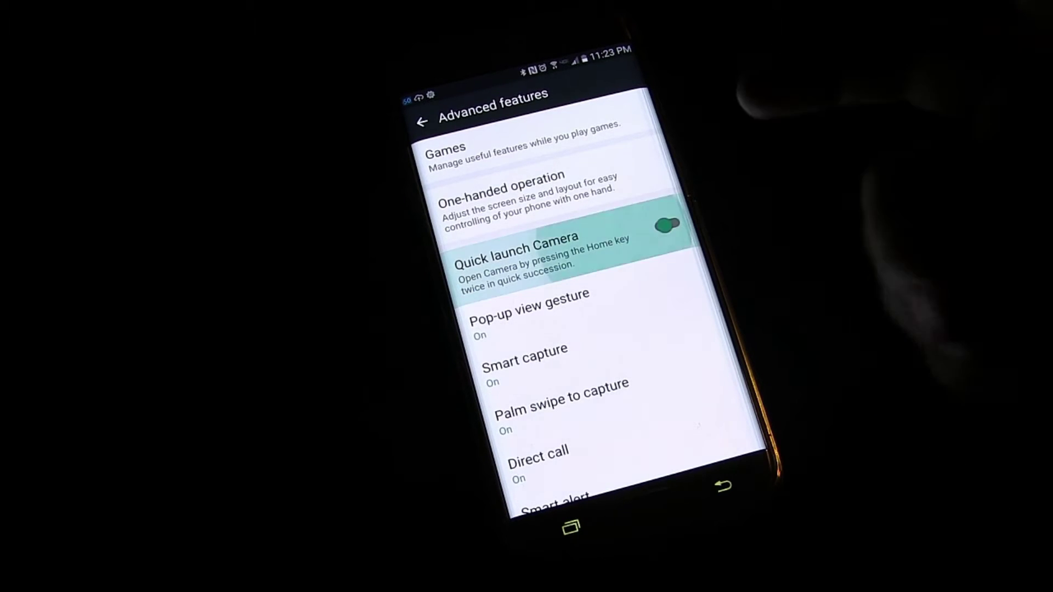
{"action": "left_click", "coordinate": [667, 224]}
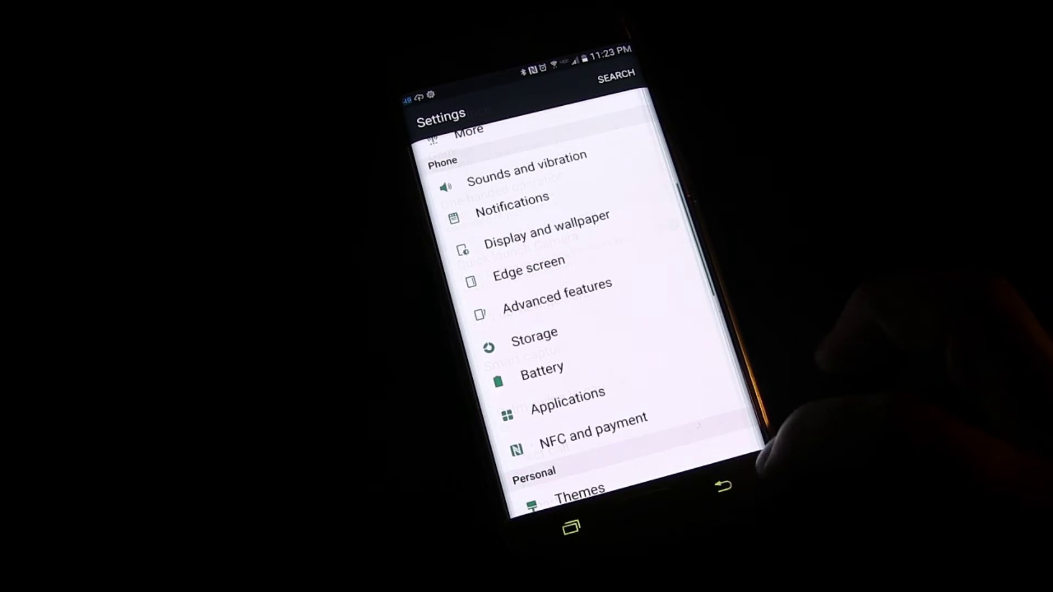
Exit Settings to the Galaxy S7 home screen with the Home key
{"action": "left_click", "coordinate": [724, 483]}
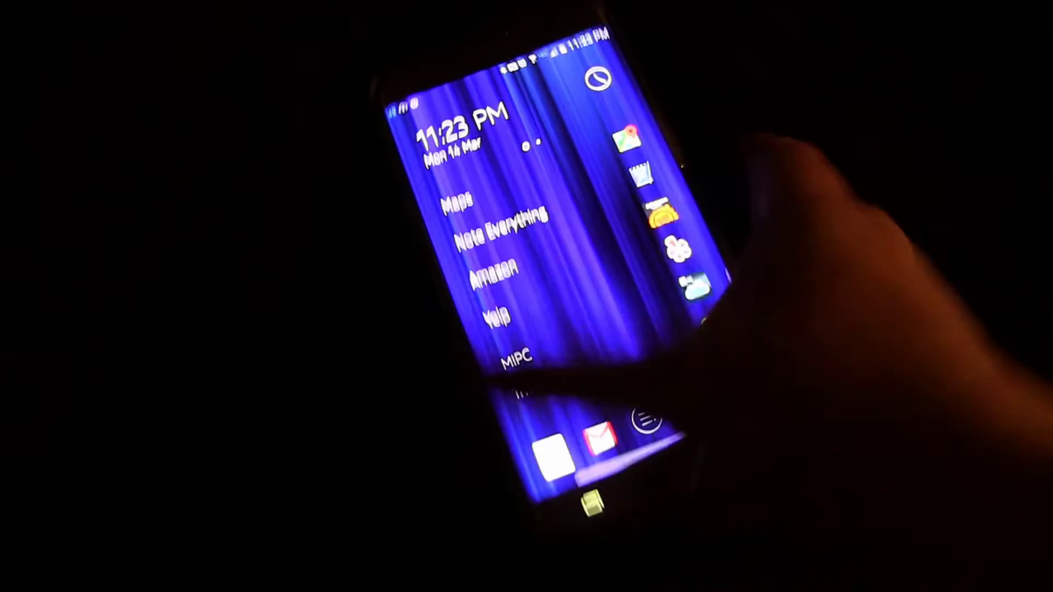